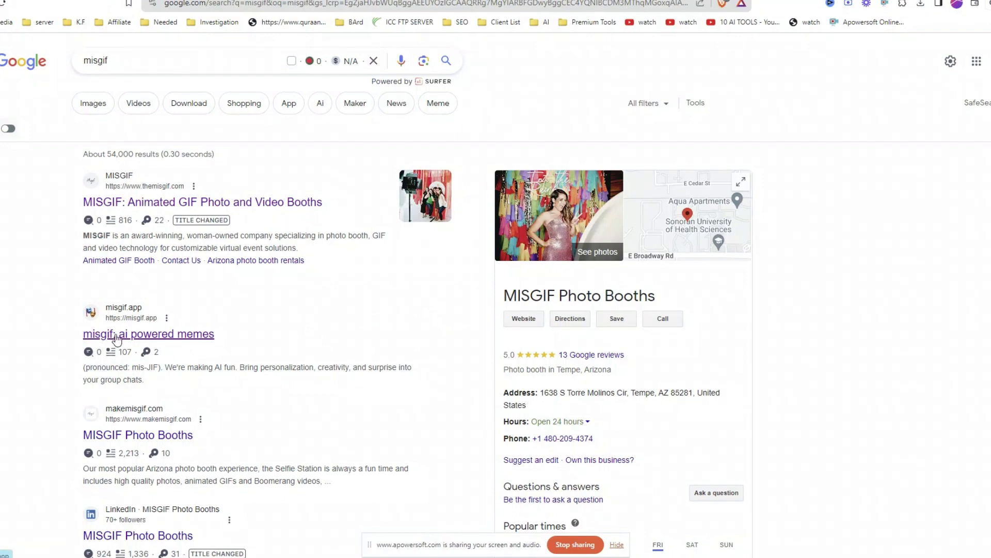
Bring up the link menu for the 'misgif: ai powered memes' Google result to open it in a new tab.
right_click(117, 339)
Switch to the misgif.app tab and browse up and down its featured GIF grid.
key("ctrl+Tab")
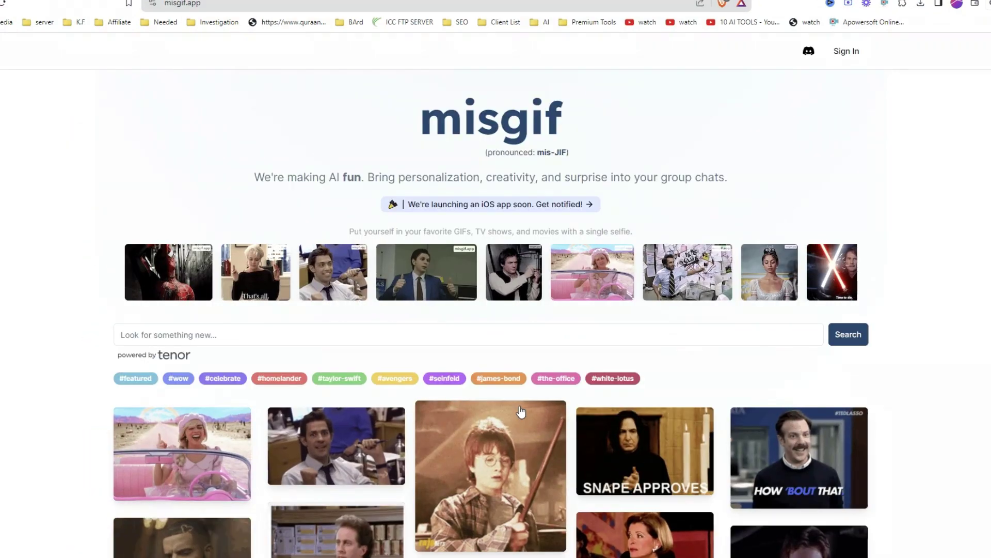
scroll(520, 410, "down", 5)
scroll(521, 411, "up", 2)
scroll(521, 411, "down", 2)
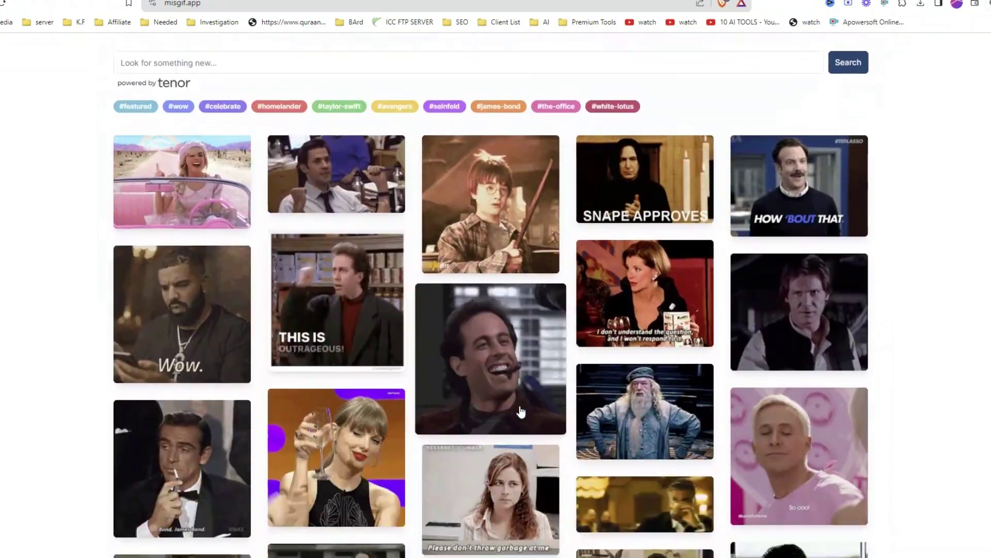
scroll(521, 411, "down", 2)
scroll(521, 410, "down", 1)
scroll(521, 411, "down", 5)
scroll(521, 410, "down", 2)
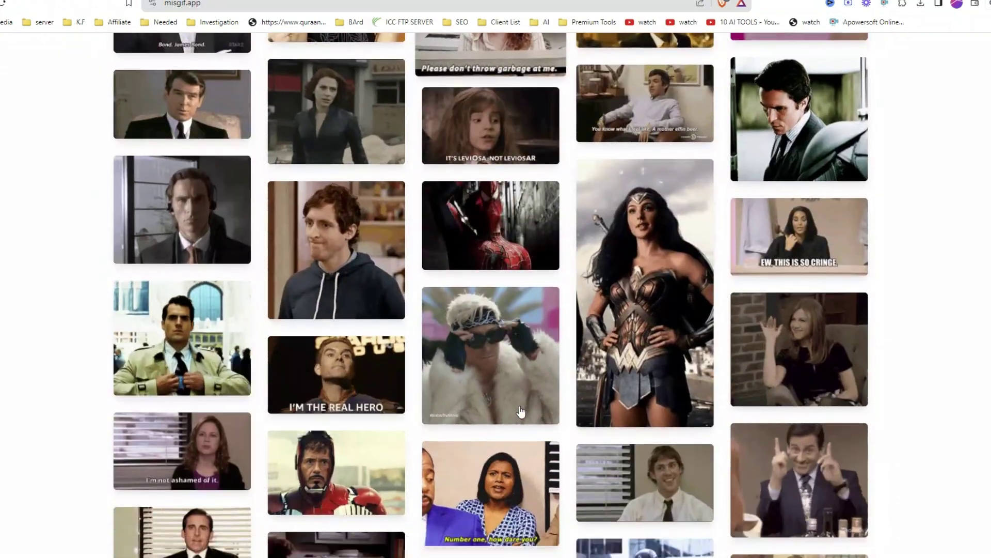
scroll(521, 410, "down", 2)
scroll(521, 411, "down", 2)
scroll(521, 411, "down", 1)
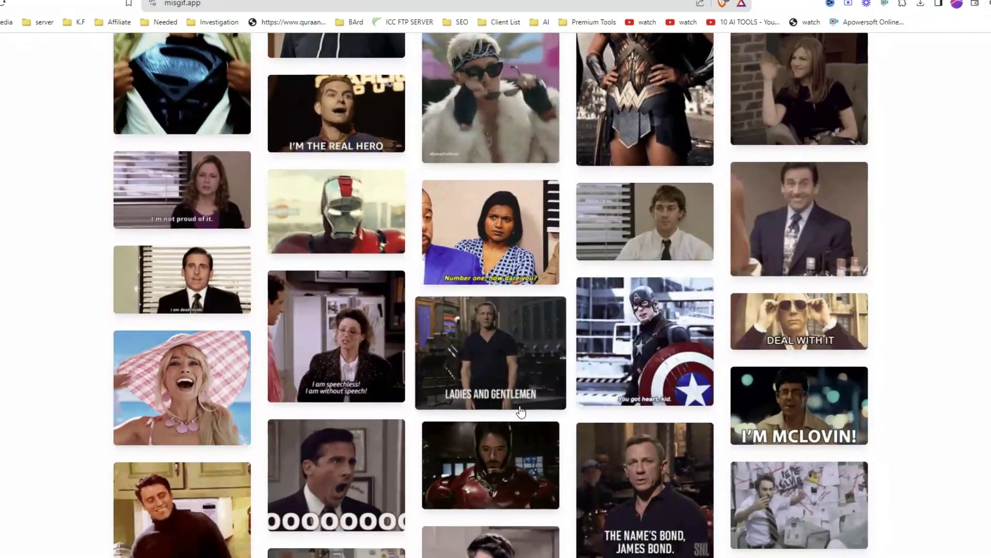
scroll(520, 408, "up", 3)
scroll(519, 408, "up", 5)
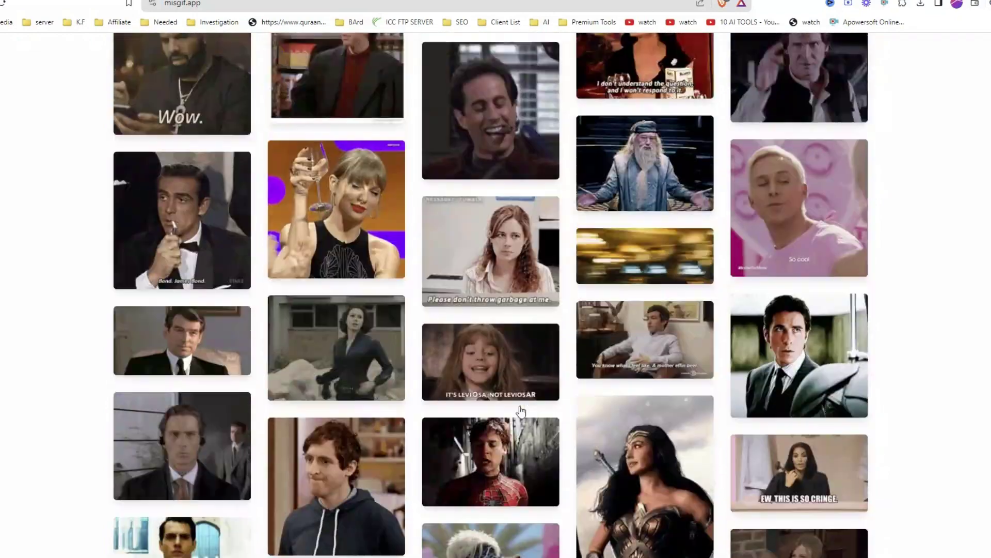
scroll(520, 408, "up", 5)
scroll(520, 408, "up", 4)
scroll(520, 405, "down", 1)
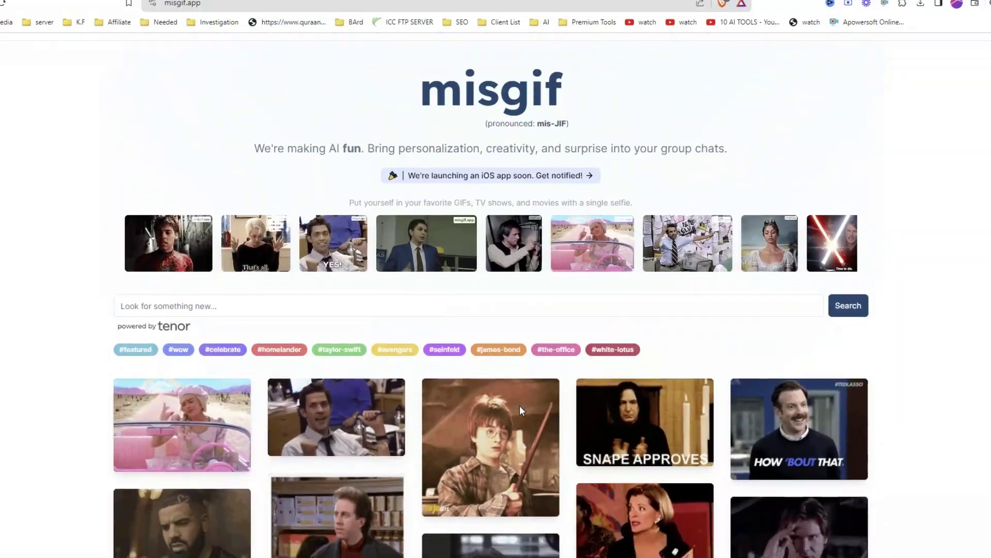
scroll(519, 405, "down", 2)
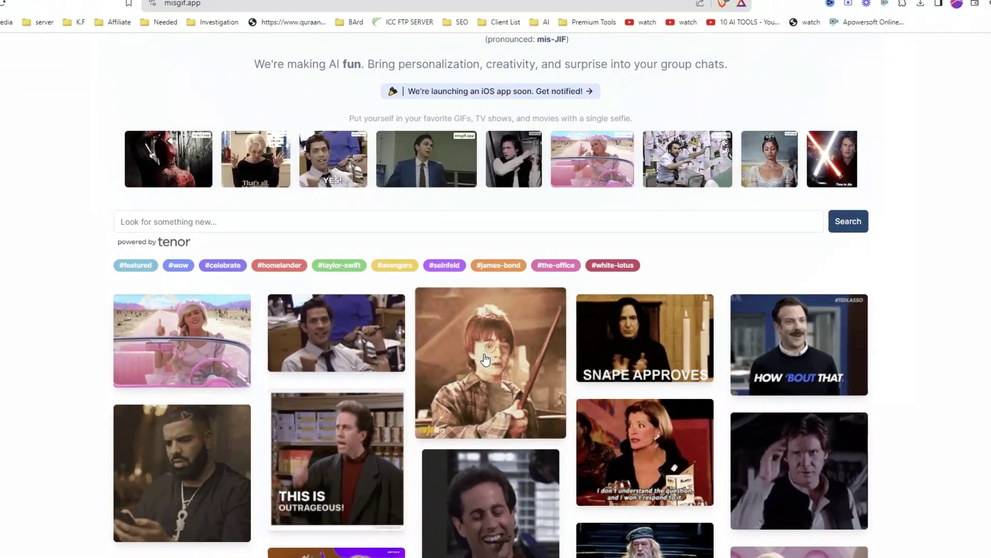
scroll(486, 359, "down", 1)
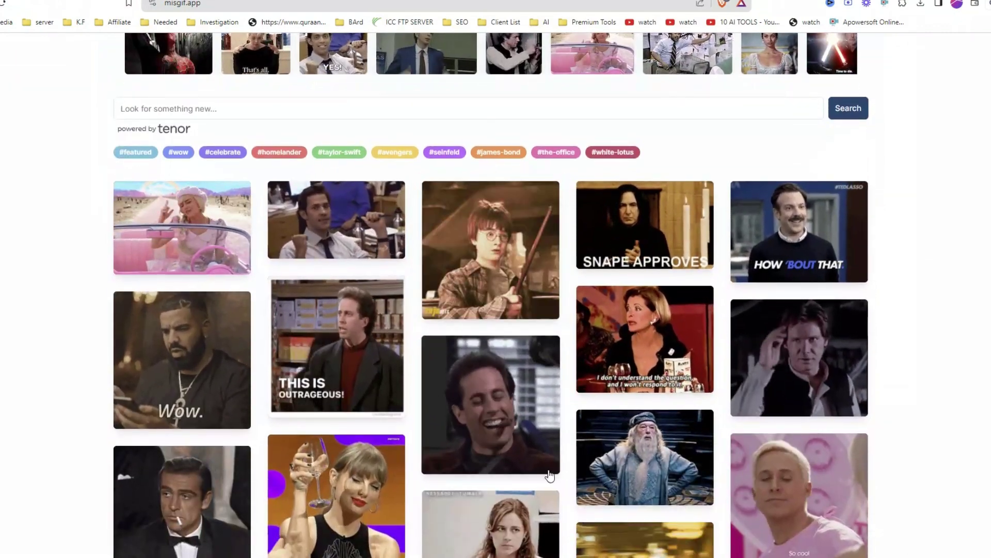
scroll(524, 468, "up", 4)
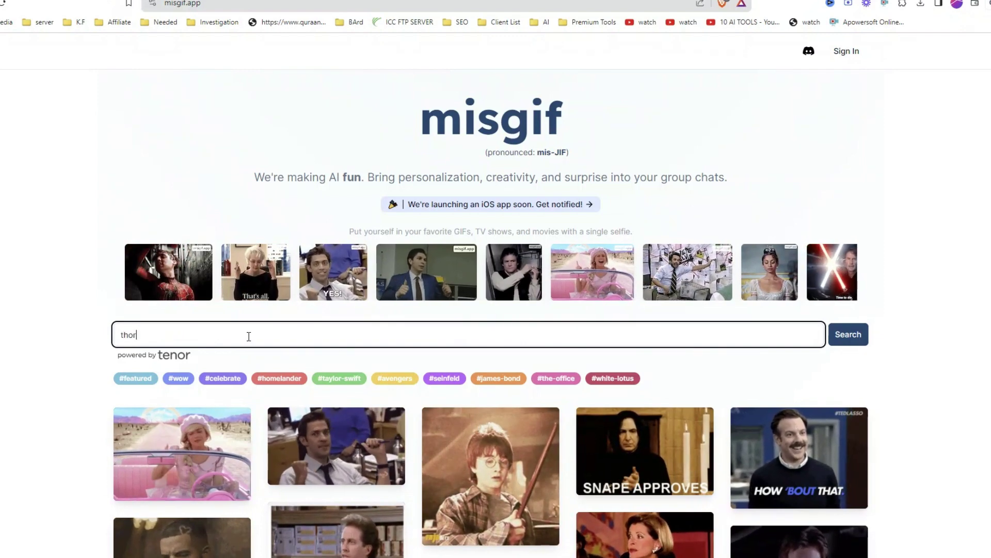
Run the thor search and scroll the results down to the 'WHAT !!!' Thor GIF.
left_click(839, 336)
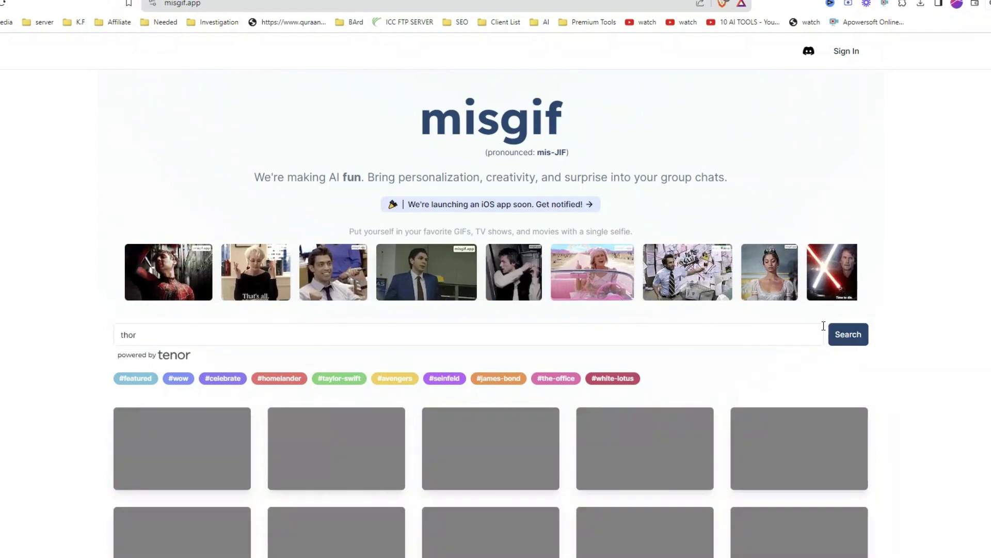
scroll(637, 365, "down", 3)
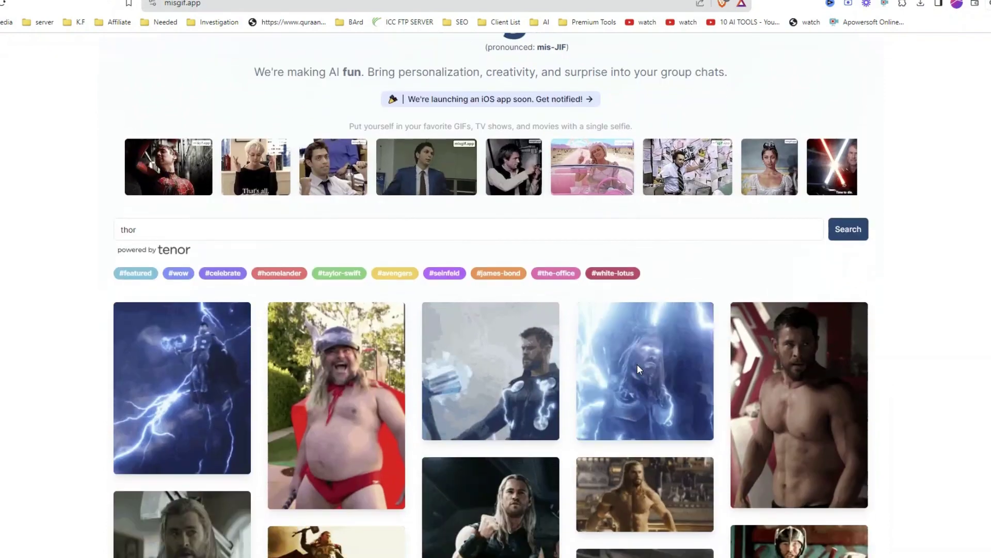
scroll(637, 364, "down", 1)
scroll(638, 365, "down", 2)
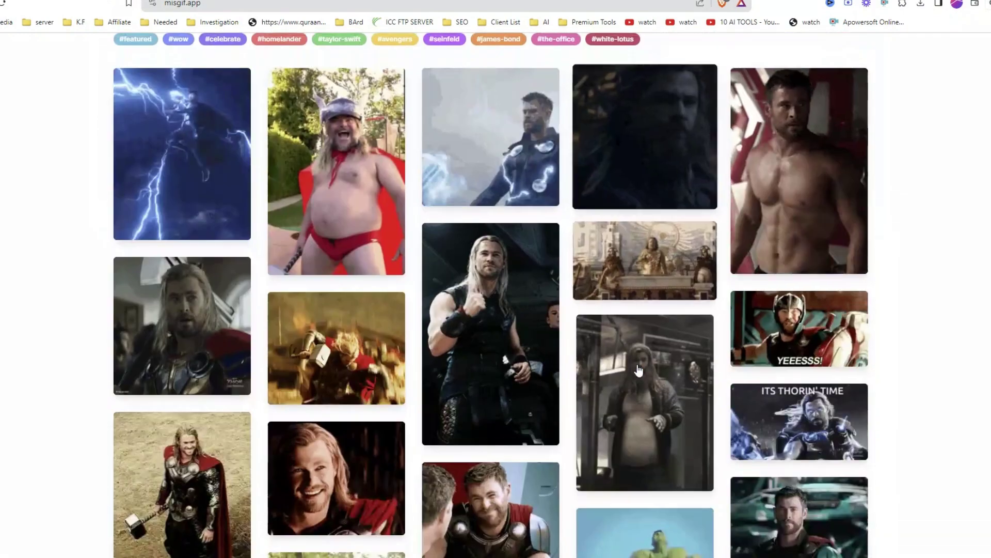
scroll(639, 370, "up", 2)
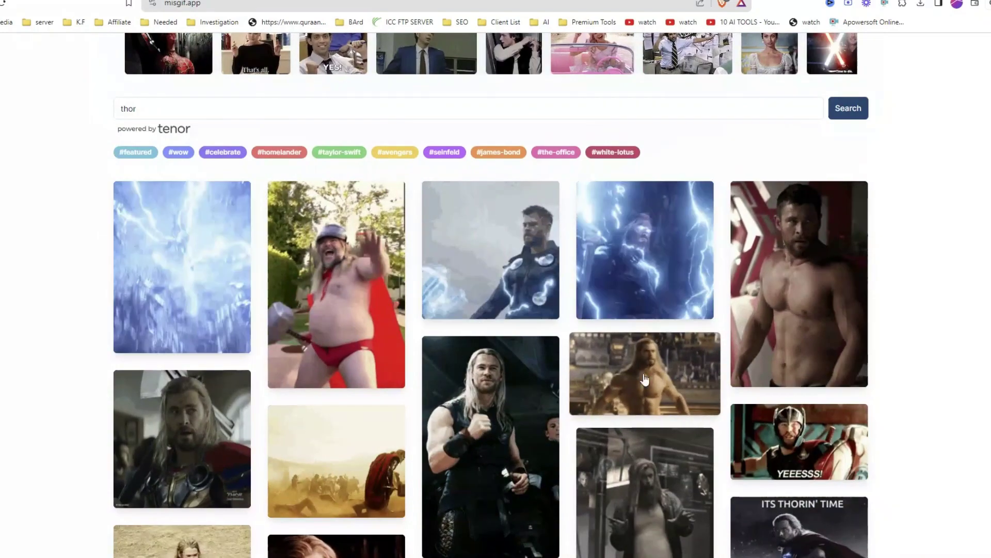
scroll(653, 395, "down", 3)
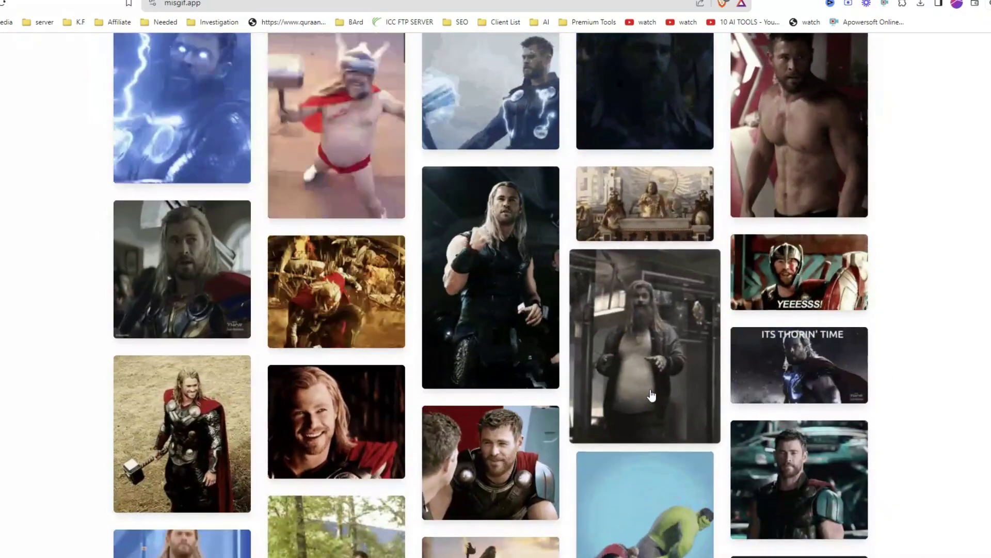
scroll(652, 395, "down", 1)
scroll(652, 395, "down", 1)
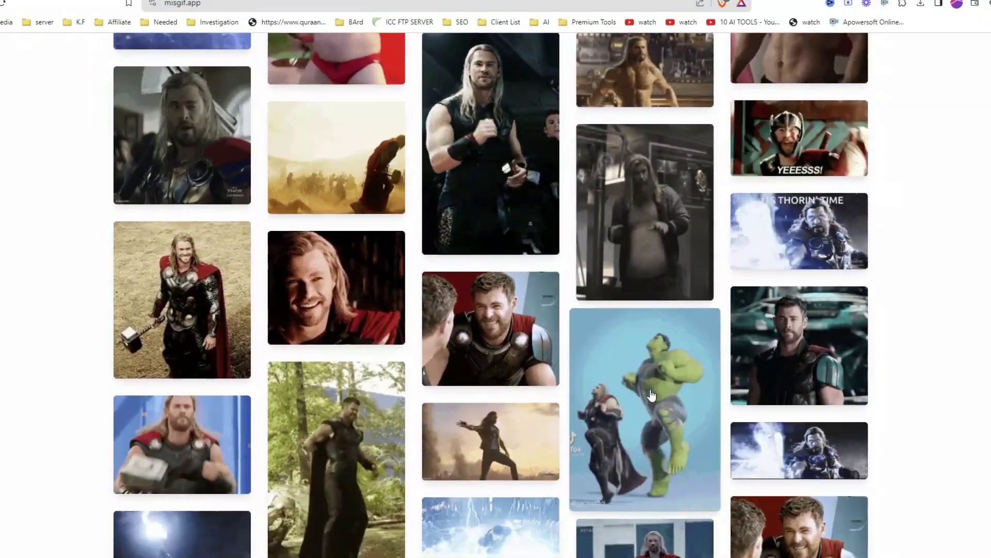
scroll(652, 395, "down", 4)
scroll(652, 395, "down", 3)
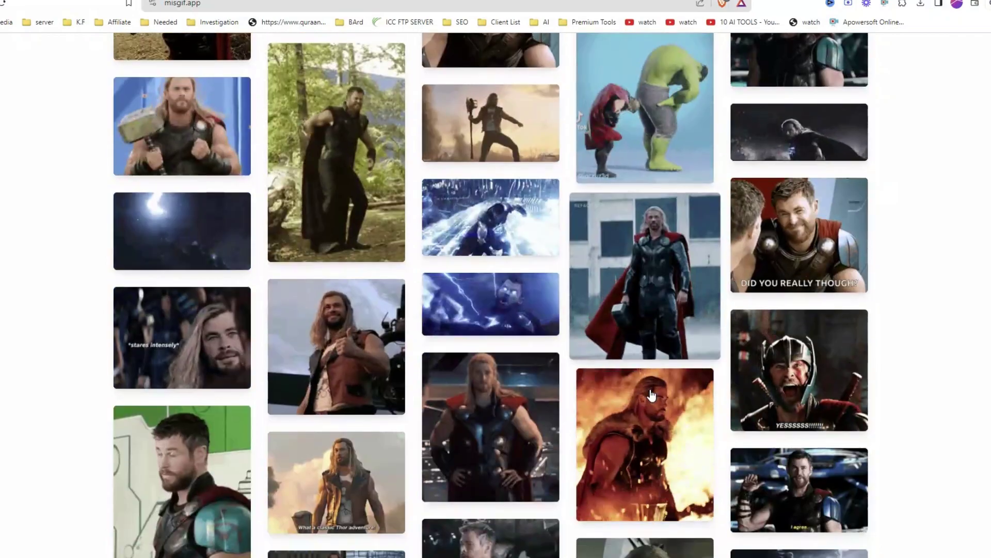
scroll(653, 280, "down", 2)
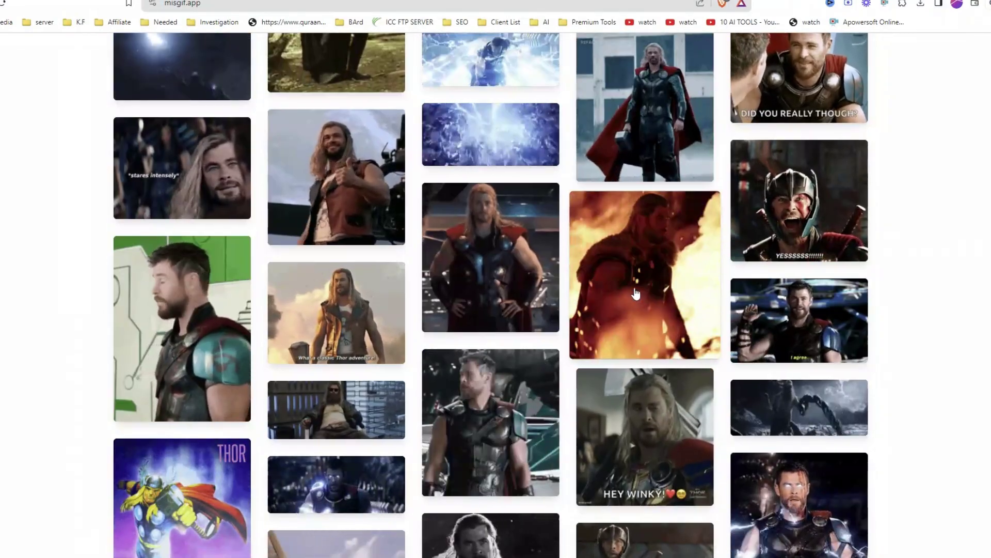
scroll(733, 487, "down", 1)
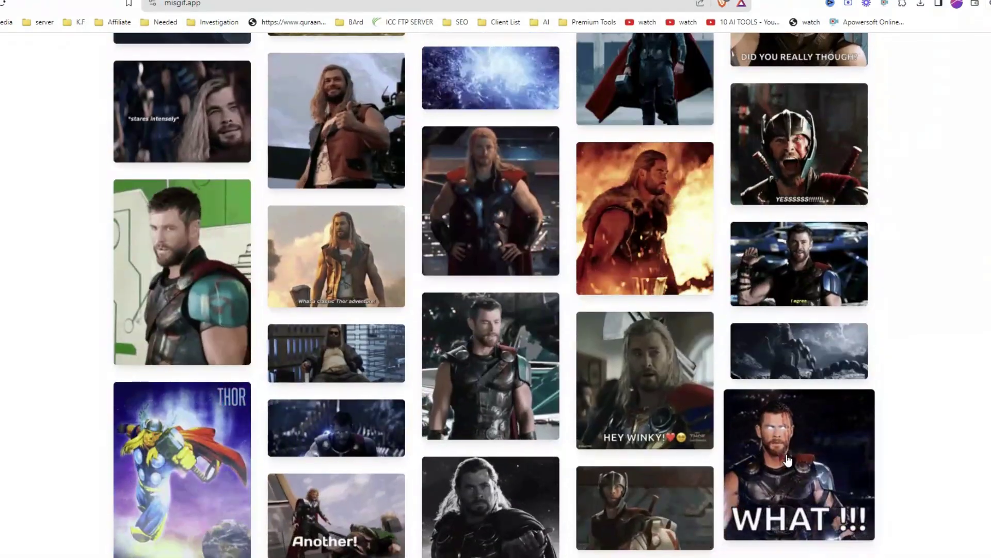
Open the face-swap dialog for the 'WHAT !!!' GIF, close it unused, and scroll up.
left_click(787, 459)
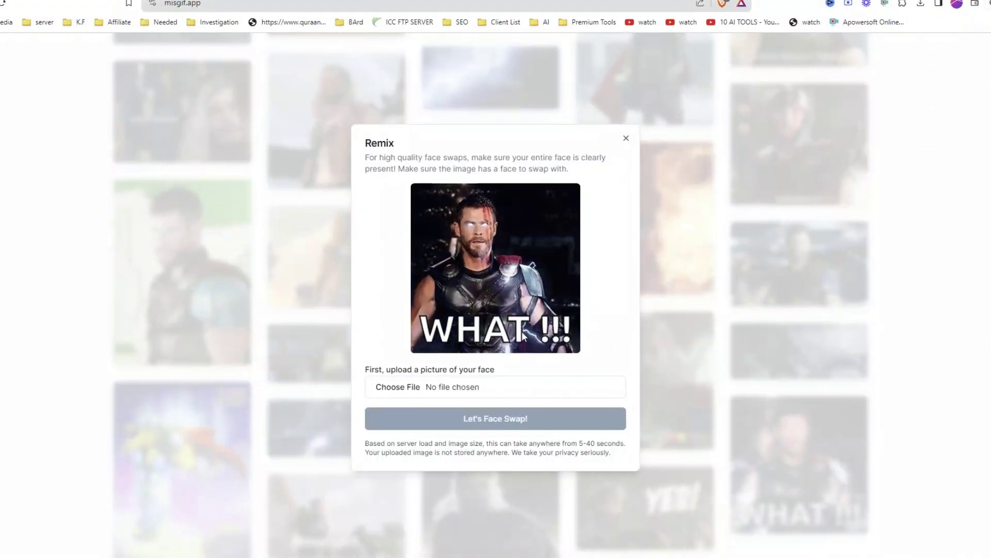
left_click(732, 222)
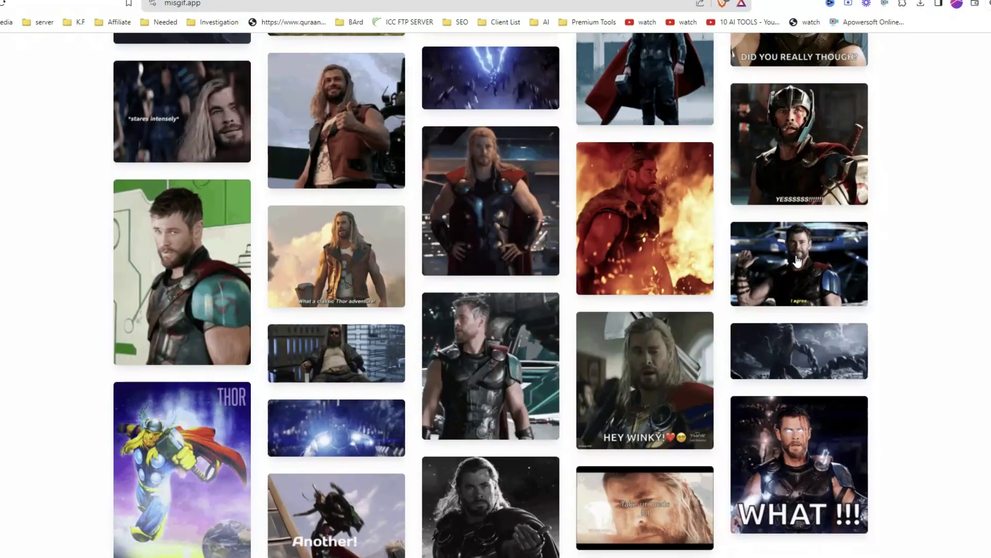
scroll(821, 285, "up", 5)
scroll(821, 286, "up", 5)
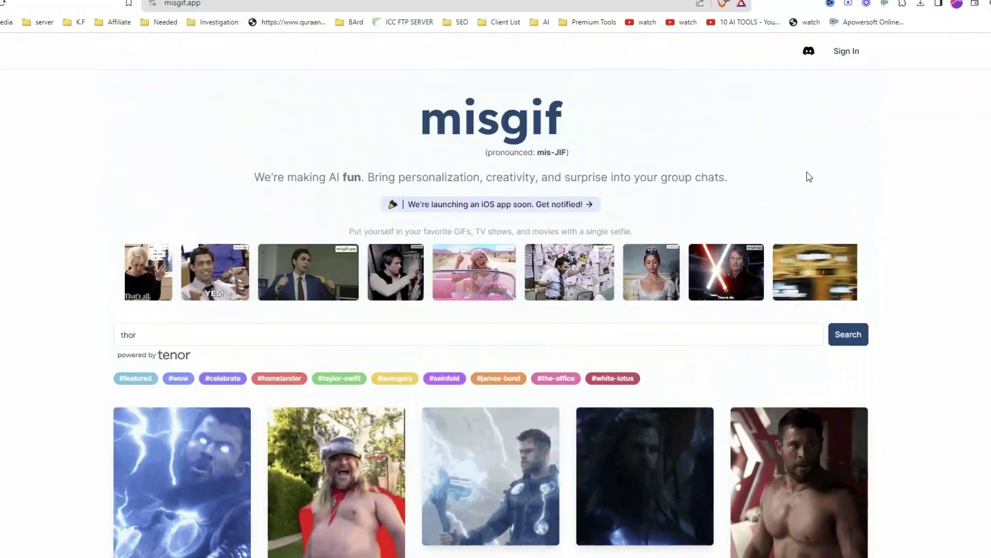
Sign in to misgif with Google and scroll back down to the 'WHAT !!!' GIF.
left_click(842, 57)
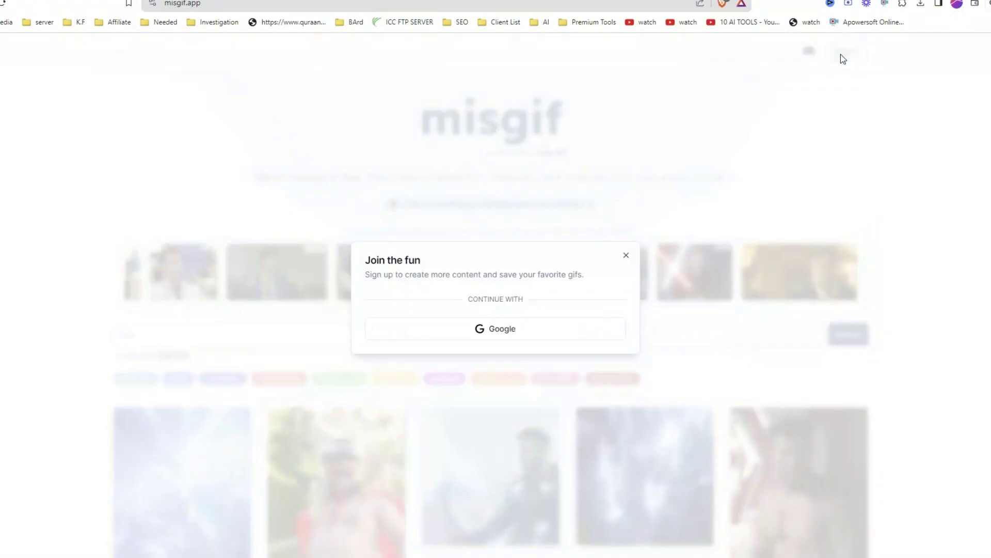
left_click(495, 336)
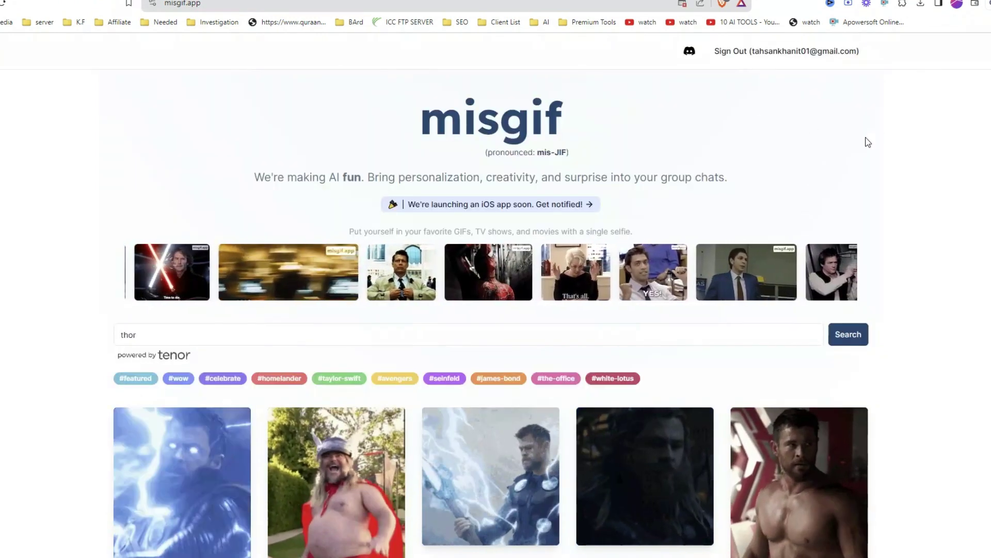
scroll(825, 186, "down", 5)
scroll(824, 185, "down", 3)
scroll(821, 192, "down", 2)
scroll(811, 201, "down", 2)
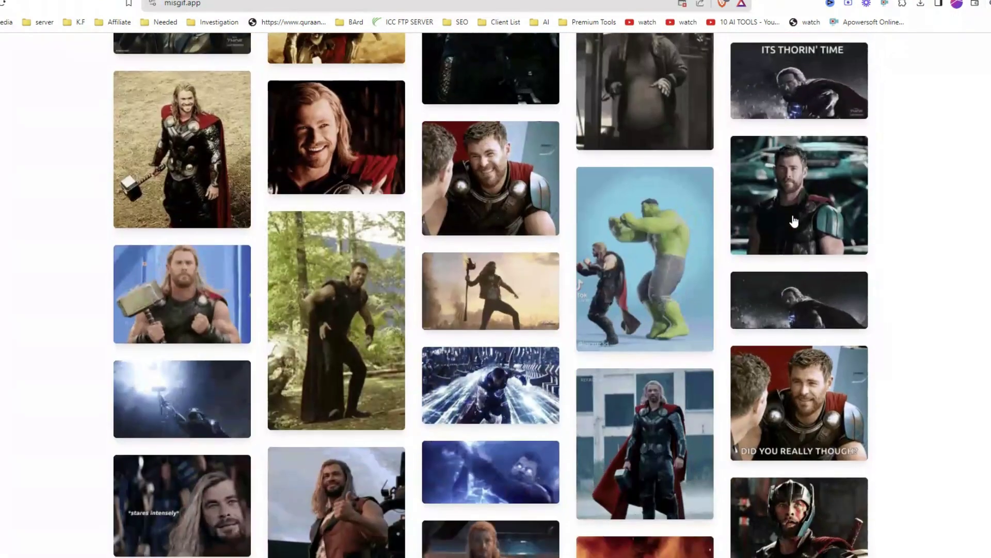
scroll(794, 221, "down", 3)
scroll(798, 269, "down", 4)
scroll(804, 372, "down", 1)
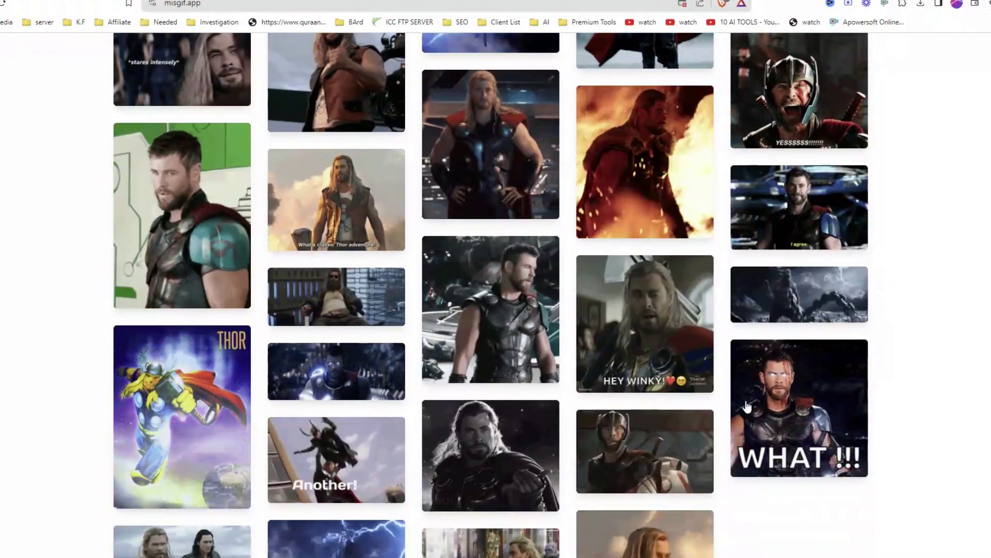
Upload a face photo onto the Thor 'WHAT !!!' GIF, generate the swap, and download it.
left_click(796, 411)
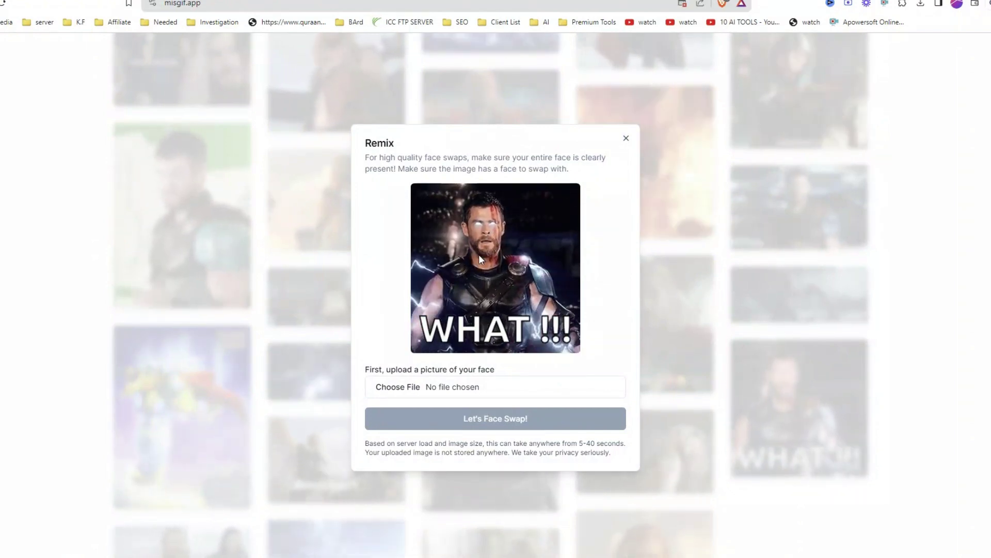
left_click(424, 392)
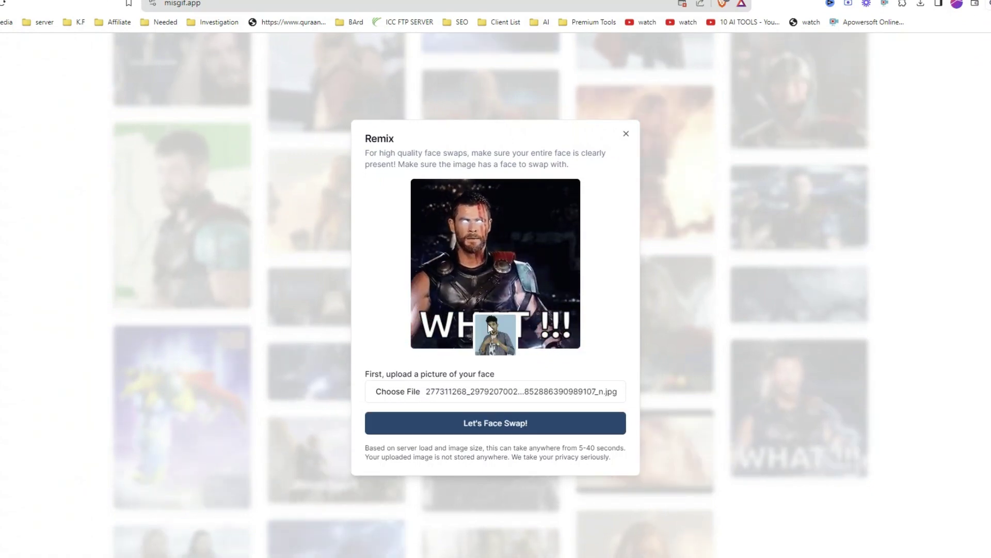
left_click(500, 423)
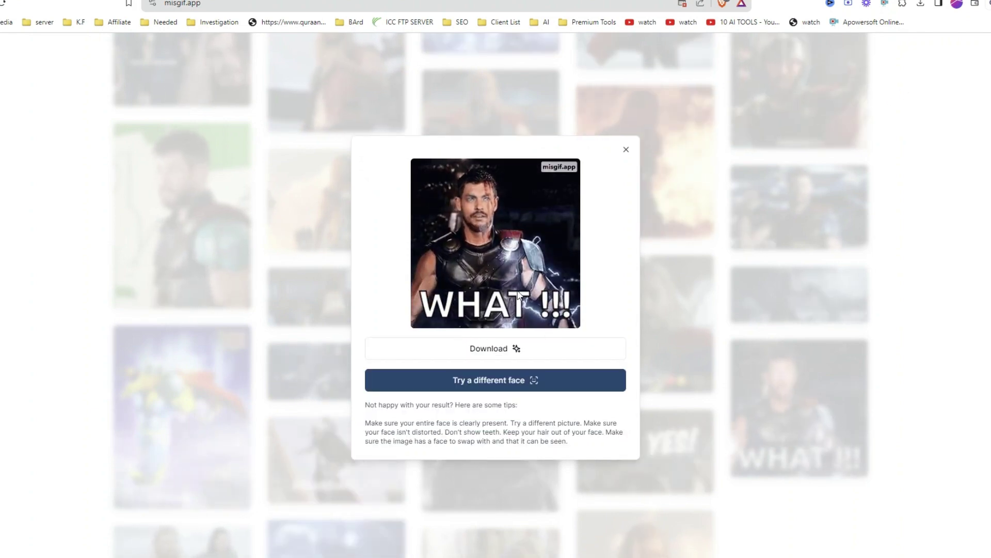
left_click(504, 349)
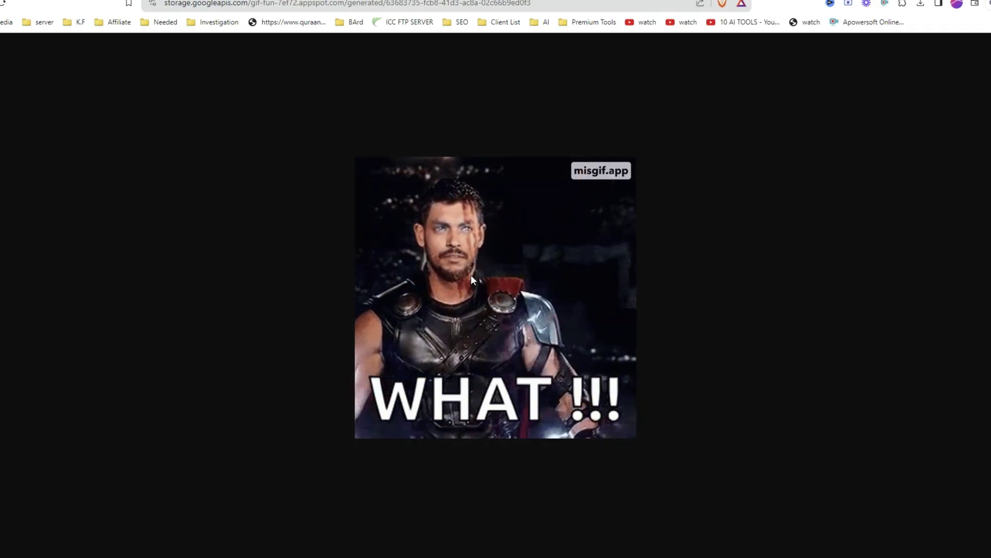
Save the face-swapped Thor GIF into Downloads as a GIF image and go back to misgif.
right_click(504, 260)
left_click(545, 281)
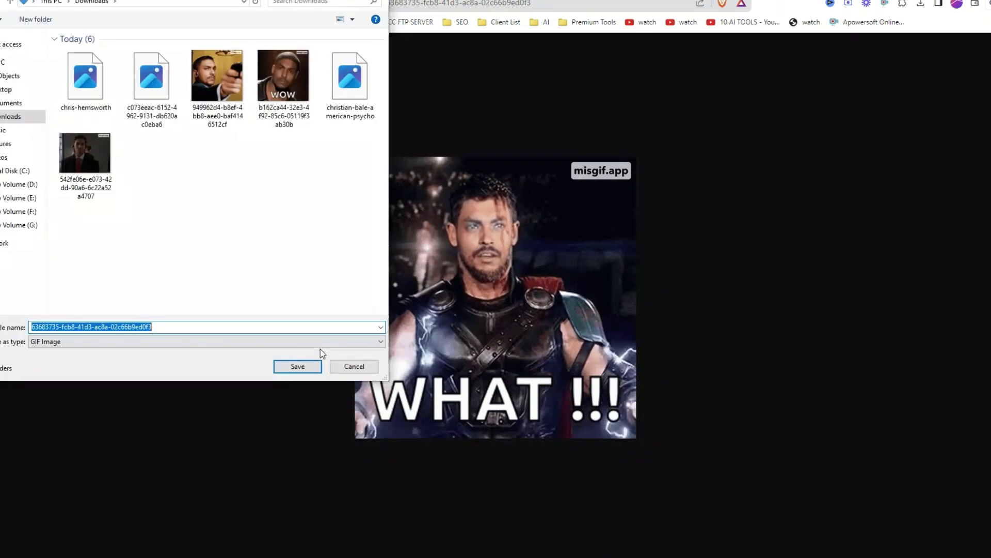
left_click(308, 365)
key("alt+Left")
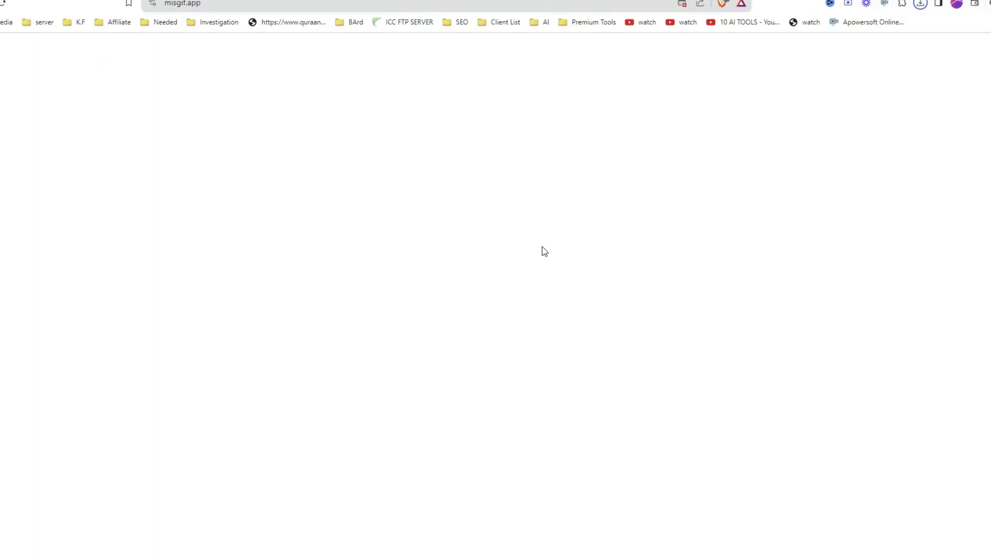
Close the Thor face-swap result and scroll back to the top of the page.
left_click(625, 150)
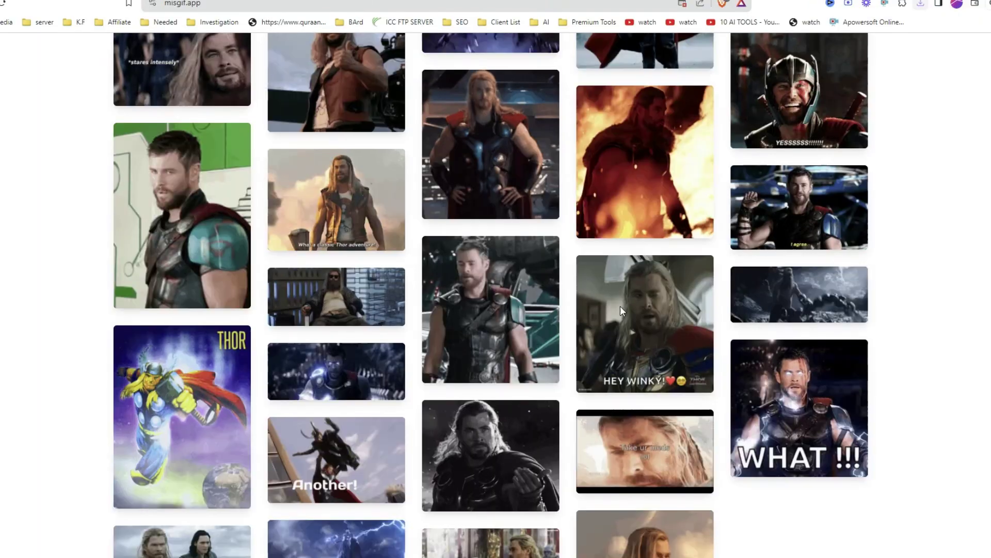
scroll(620, 306, "down", 5)
scroll(594, 315, "down", 5)
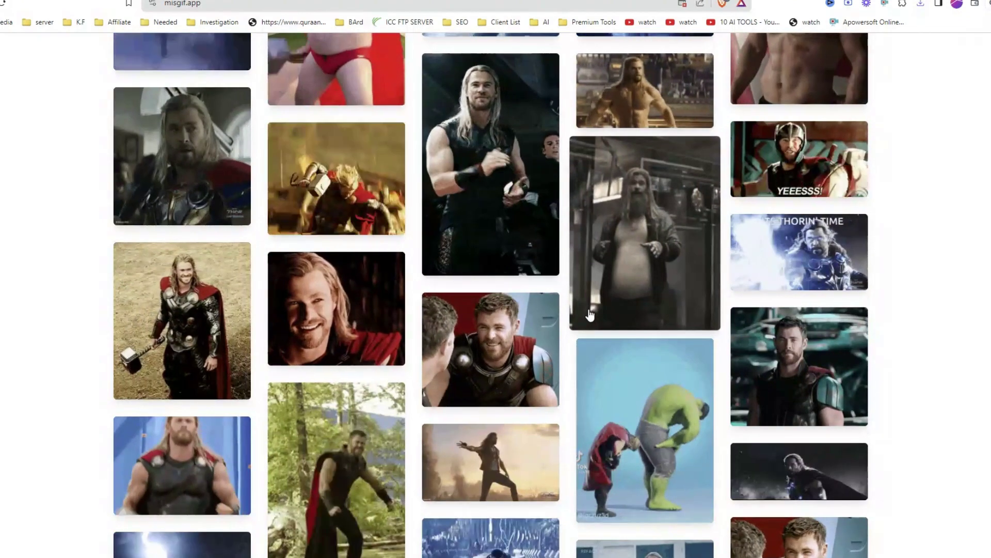
scroll(593, 316, "up", 2)
scroll(589, 314, "up", 6)
scroll(589, 315, "up", 2)
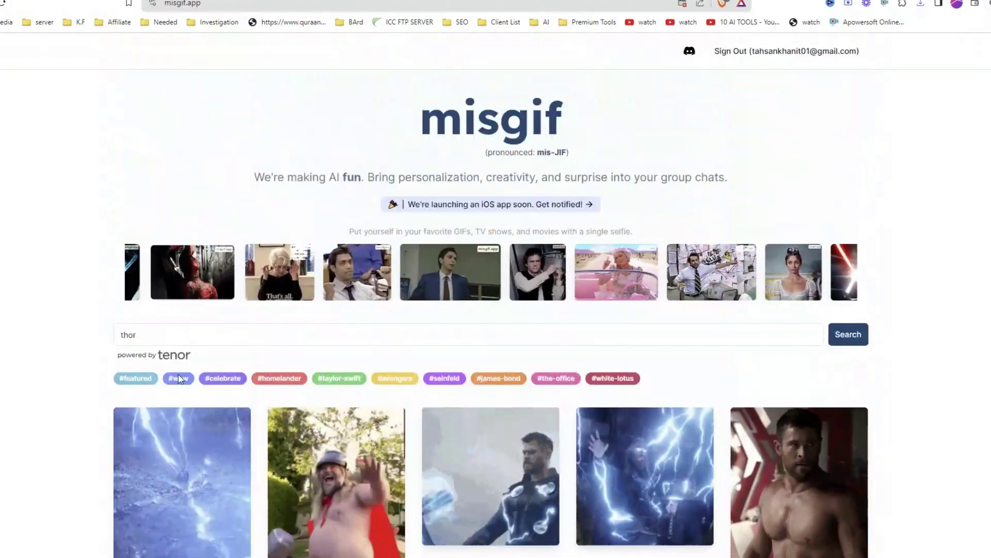
Show the #wow GIFs and start a face swap on the 'OH MY GOD, WOW!' GIF.
left_click(182, 381)
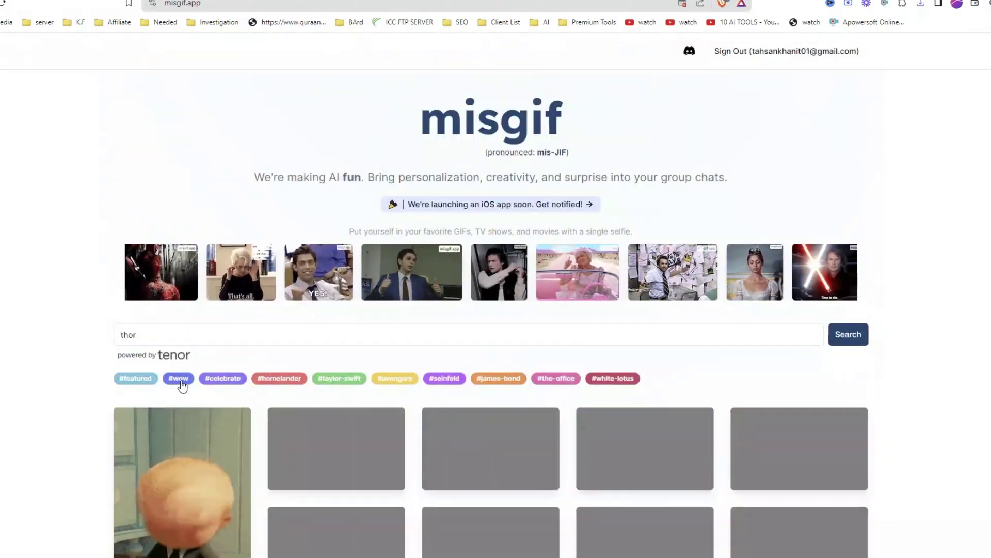
scroll(560, 269, "down", 2)
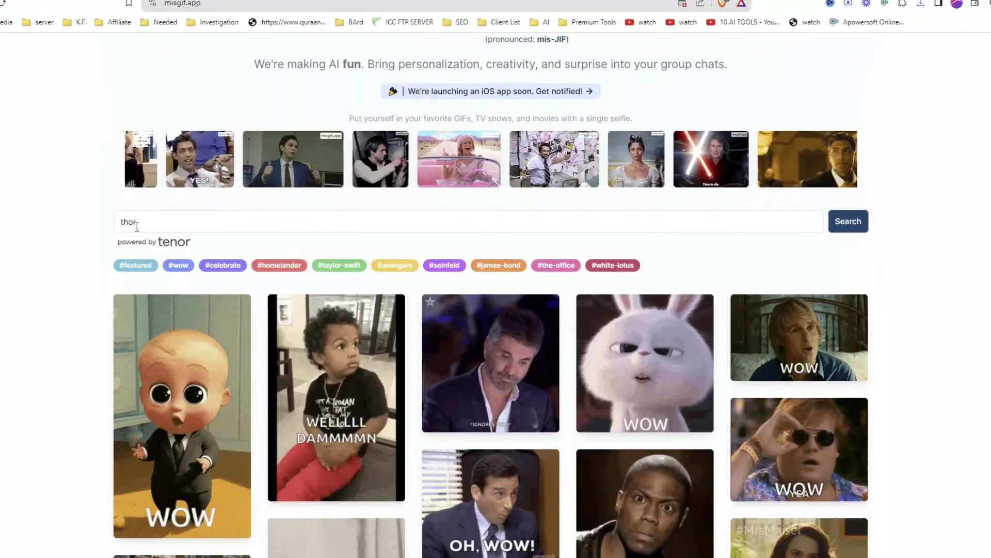
scroll(612, 400, "down", 2)
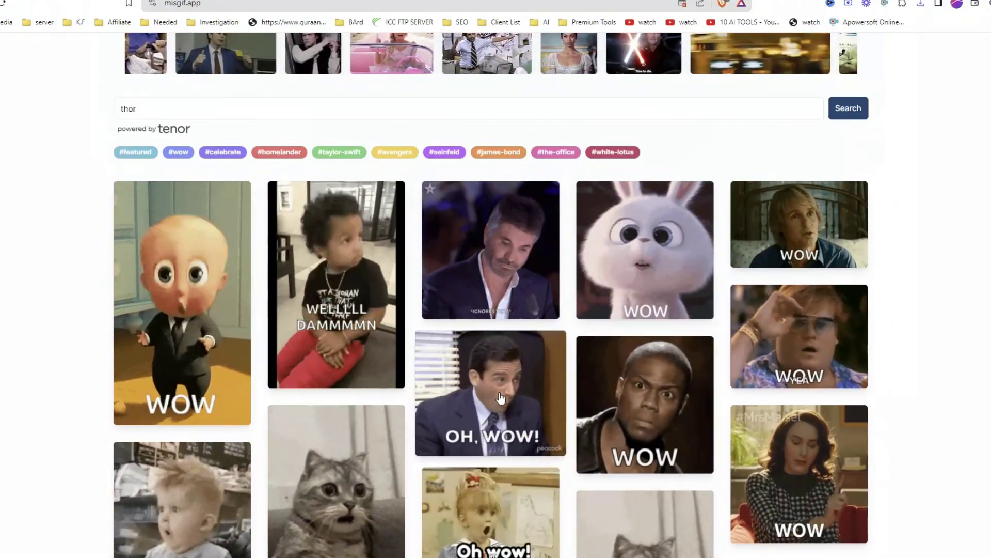
scroll(511, 290, "down", 6)
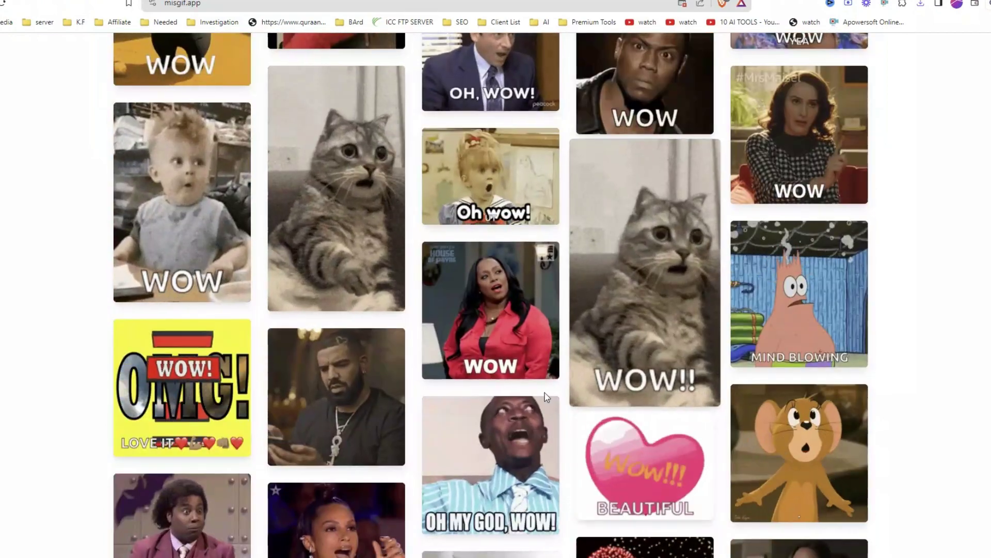
scroll(540, 389, "down", 1)
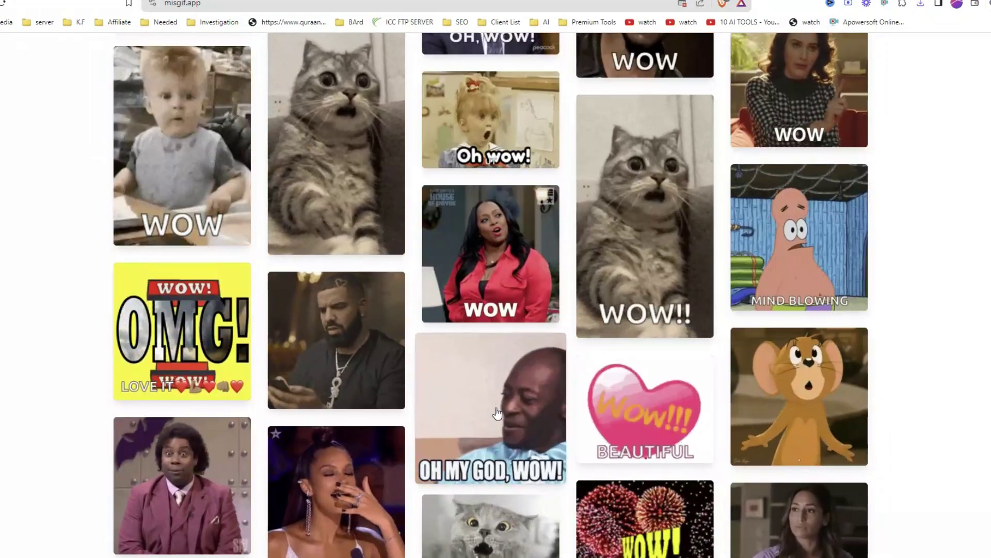
left_click(495, 411)
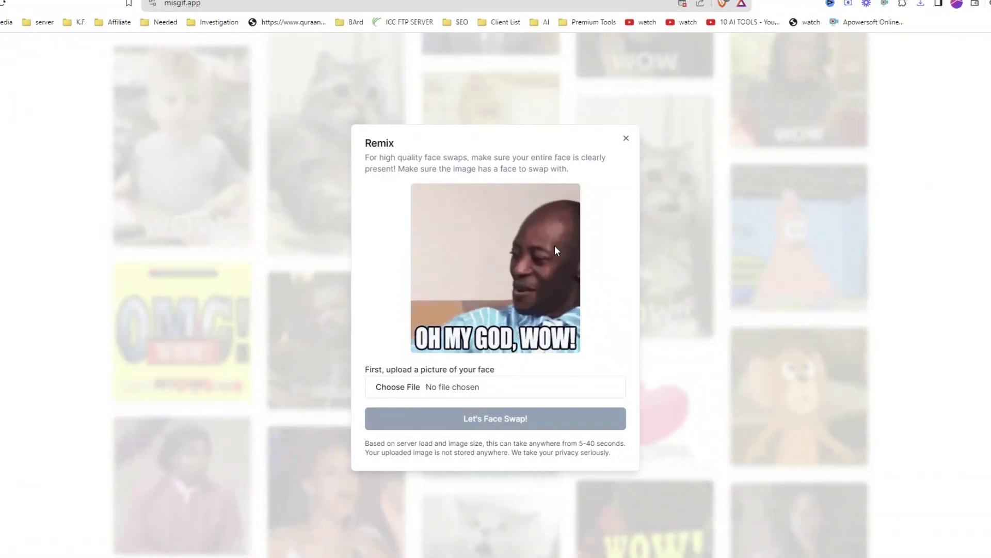
Upload a face photo, generate the 'OH MY GOD, WOW!' face swap, and open it for download.
left_click(472, 386)
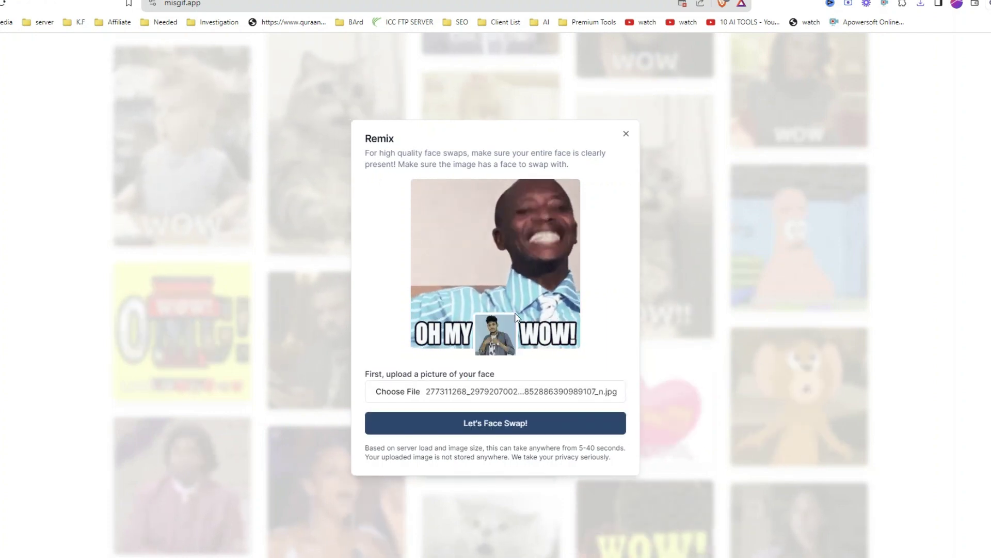
left_click(478, 424)
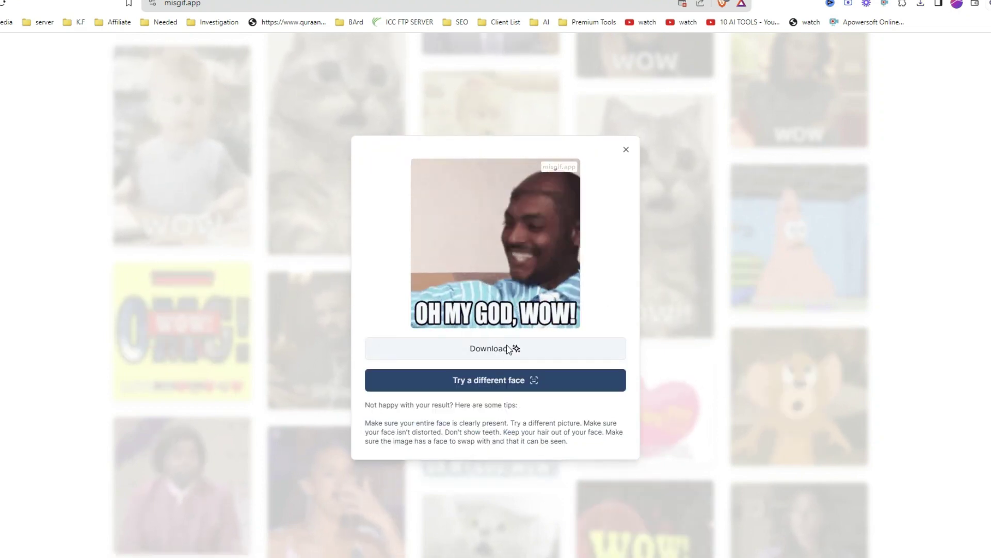
left_click(509, 348)
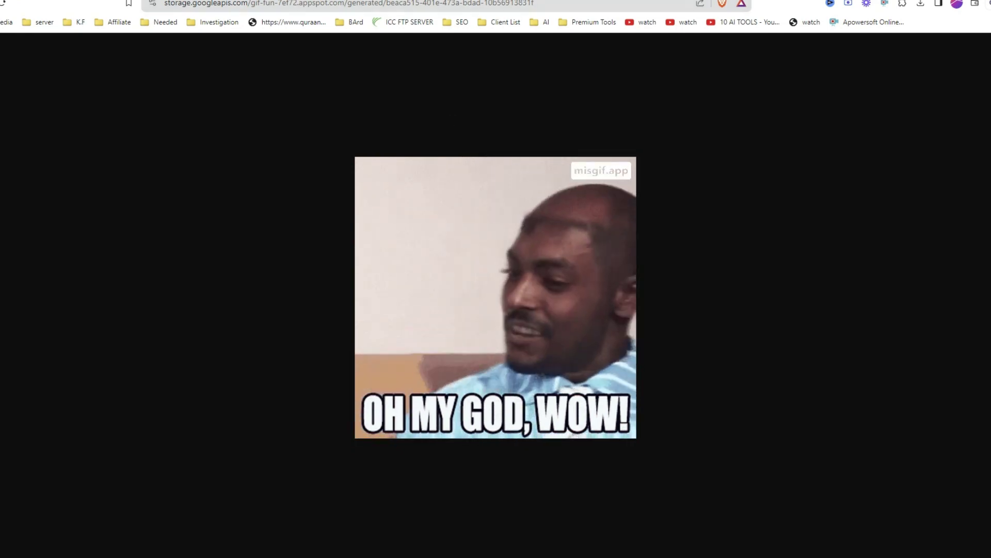
Close the downloaded GIF tab and the face-swap result to return to the misgif page.
key("ctrl+w")
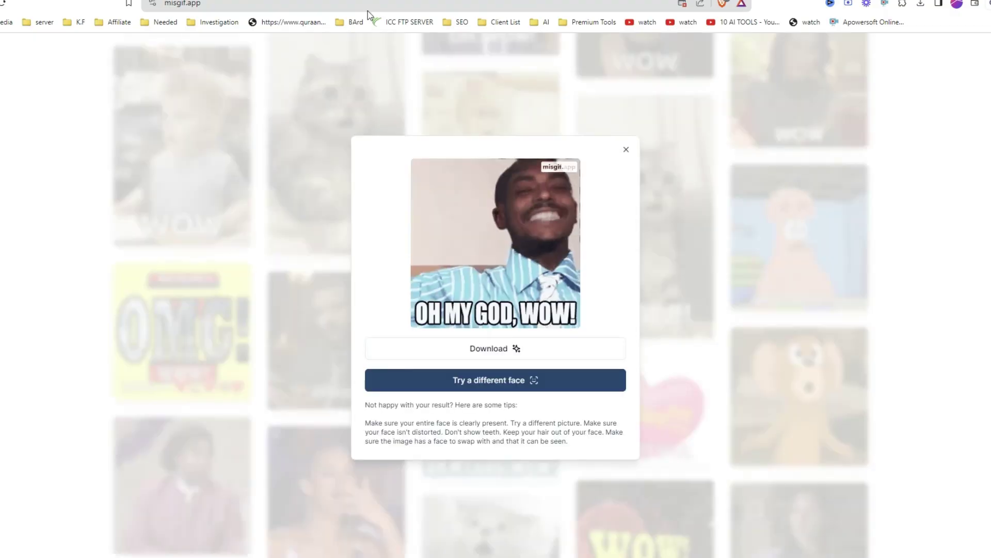
left_click(626, 150)
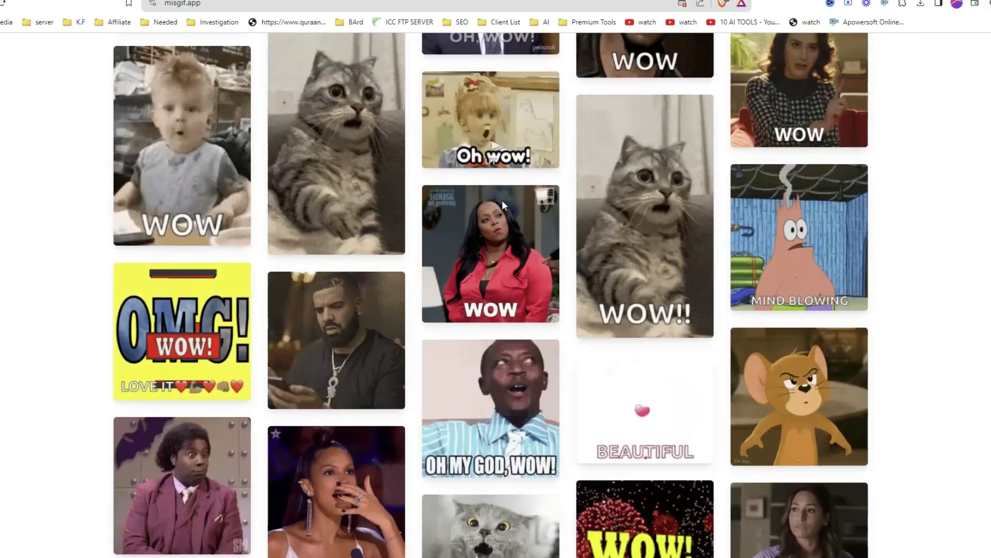
scroll(498, 207, "up", 10)
scroll(494, 219, "down", 2)
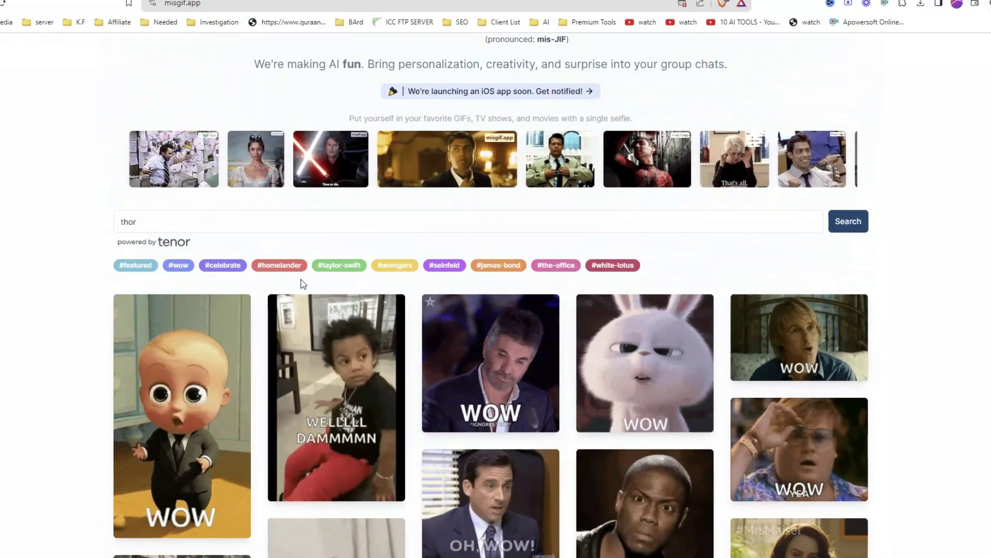
Browse #celebrate, #homelander, then #taylor-swift and start a face swap on the wine-glass GIF.
left_click(225, 266)
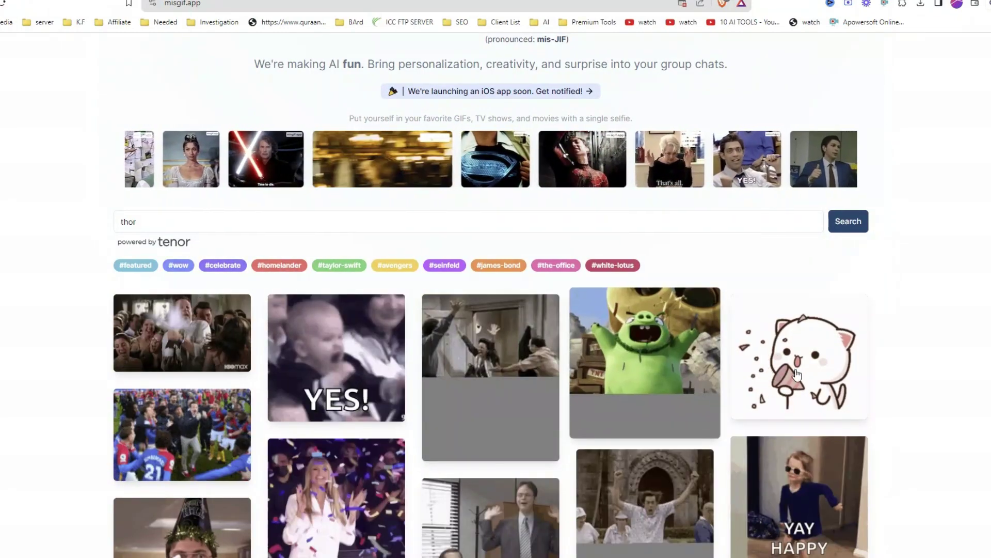
left_click(275, 267)
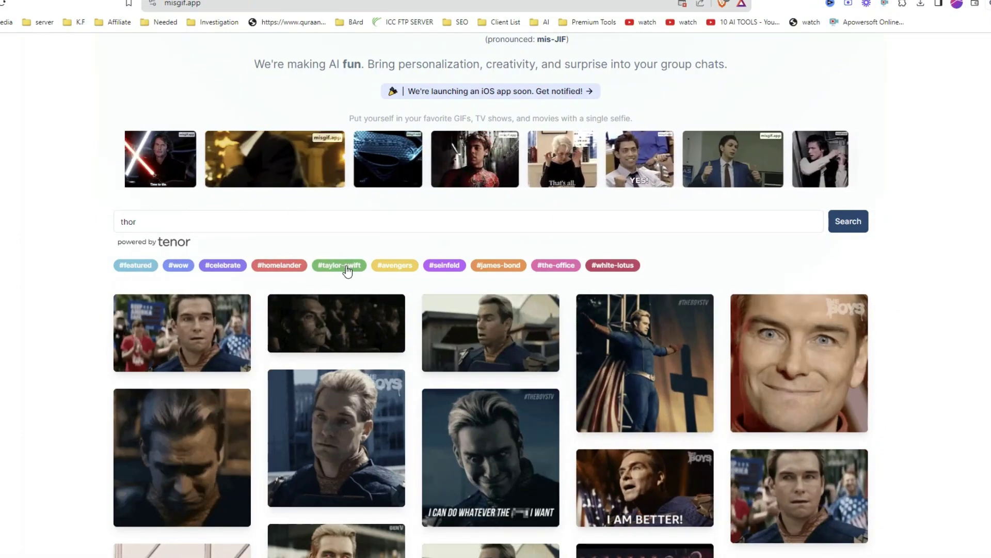
left_click(349, 267)
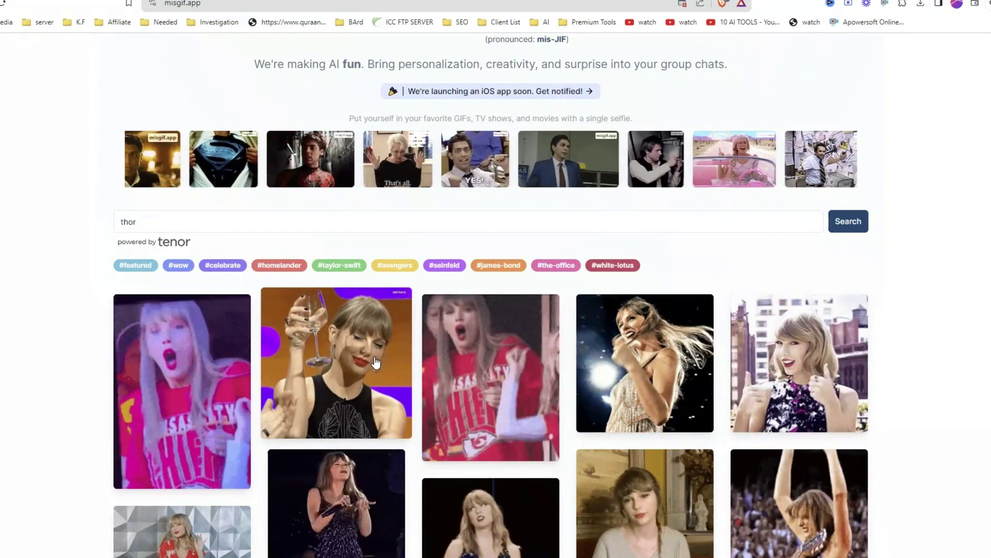
left_click(364, 362)
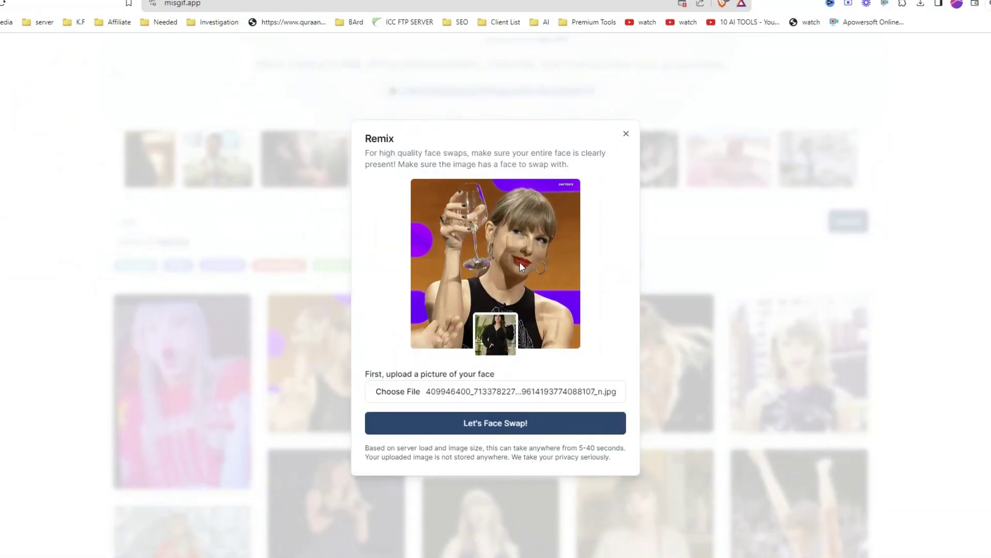
Generate the Taylor Swift wine-glass face swap and open the finished GIF for download.
left_click(484, 424)
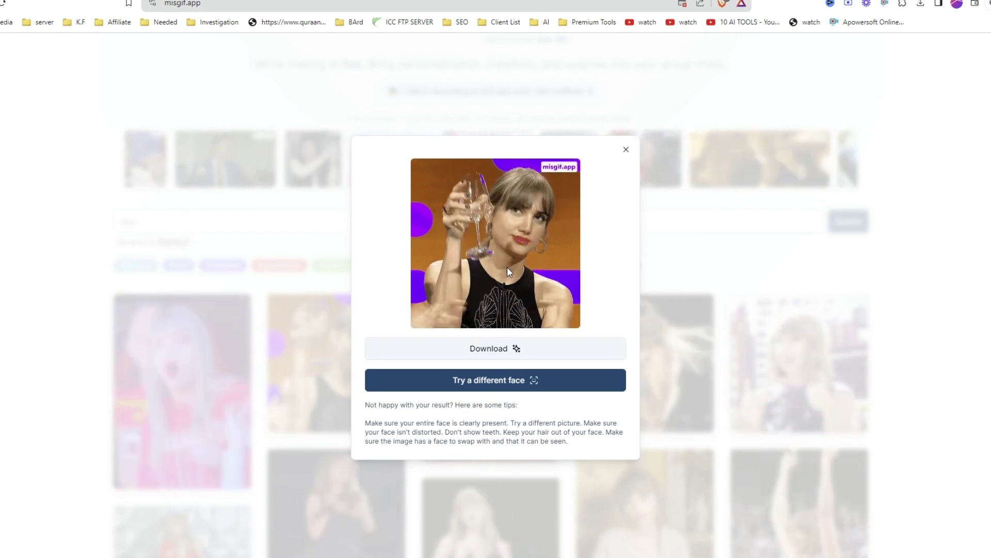
left_click(497, 354)
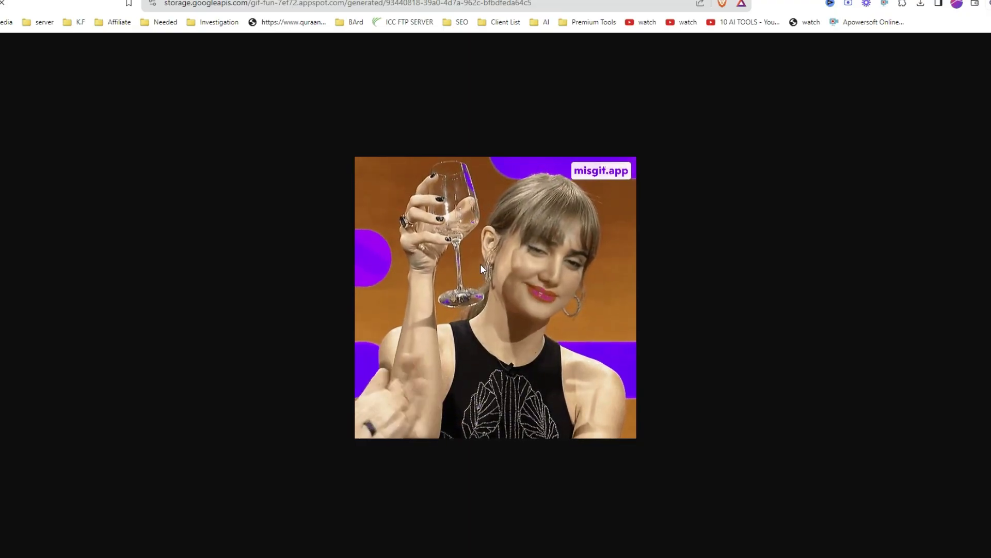
Save the face-swapped Taylor Swift wine-glass GIF to Downloads, then go back to misgif.app.
right_click(481, 264)
left_click(503, 290)
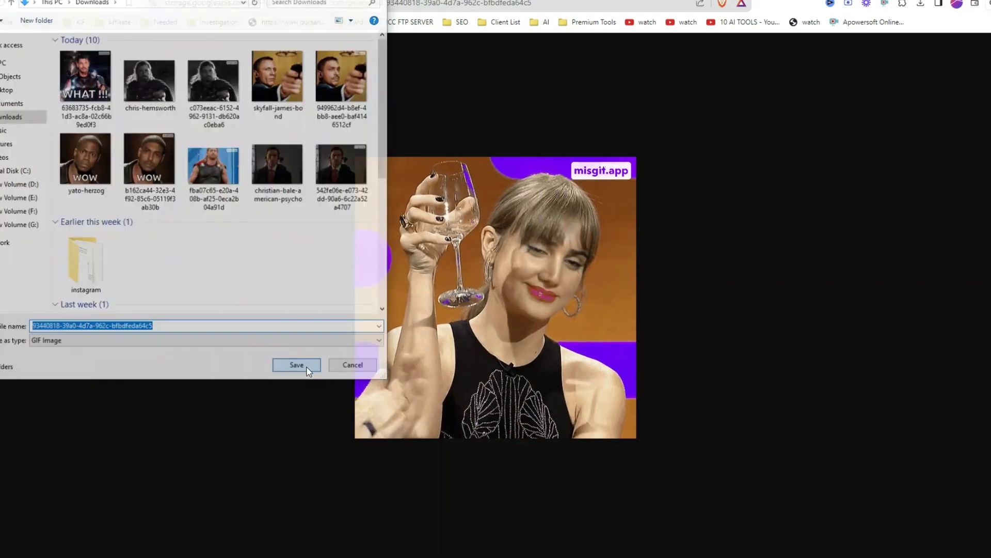
left_click(304, 367)
key("alt+Left")
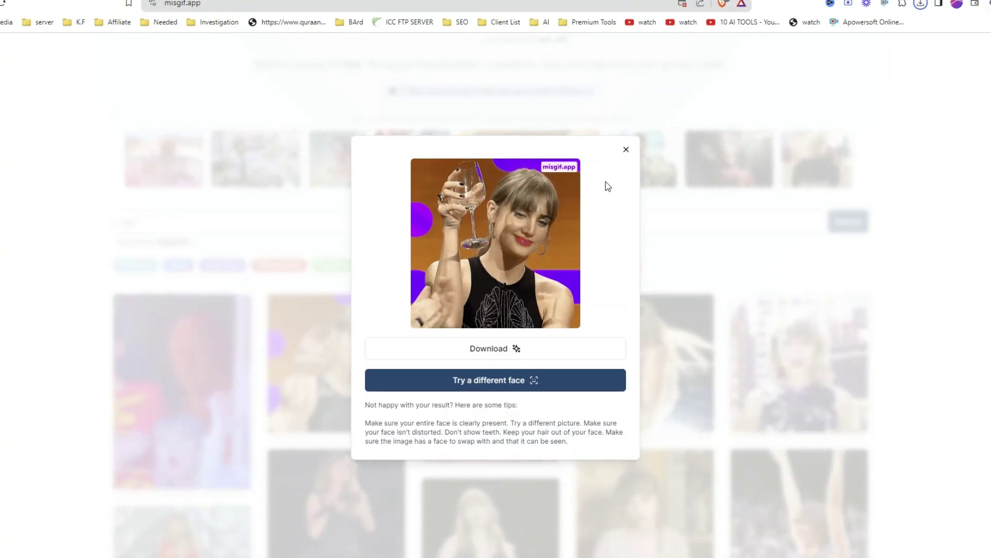
Dismiss the face-swap result and start saving the original taylor-swift-cheers GIF as an image.
left_click(627, 151)
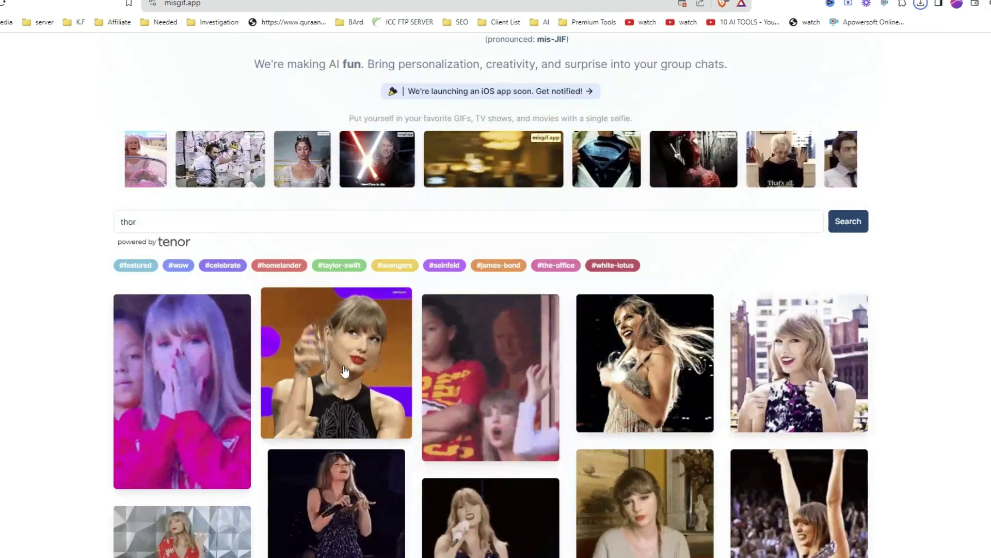
right_click(337, 362)
left_click(363, 380)
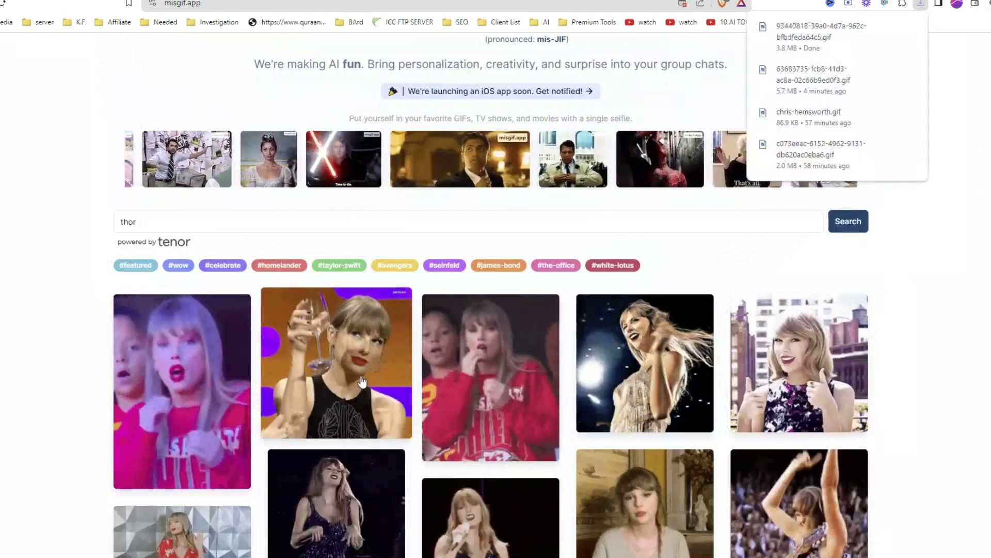